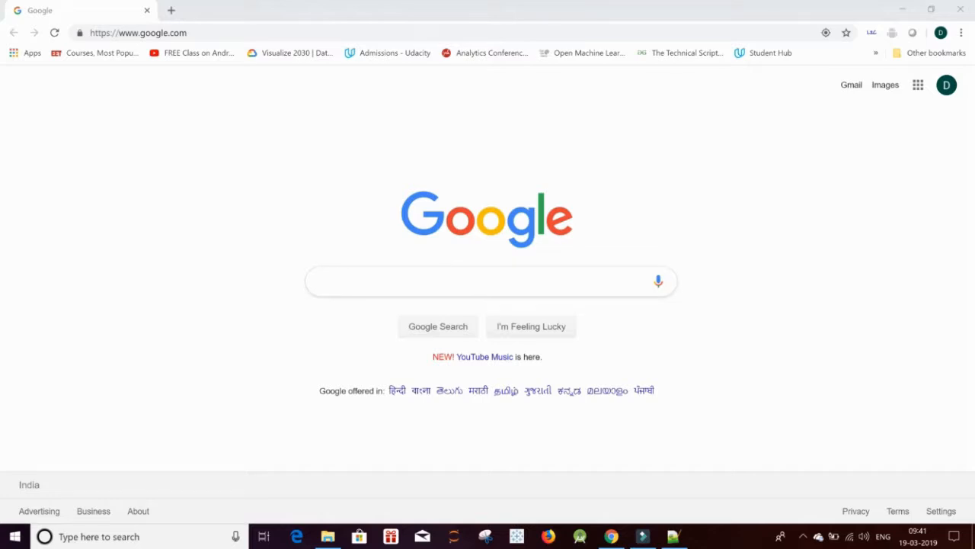
Search Google for "anaconda install" and open the Anaconda Python/R Distribution page from the results.
{"action": "type", "text": "a"}
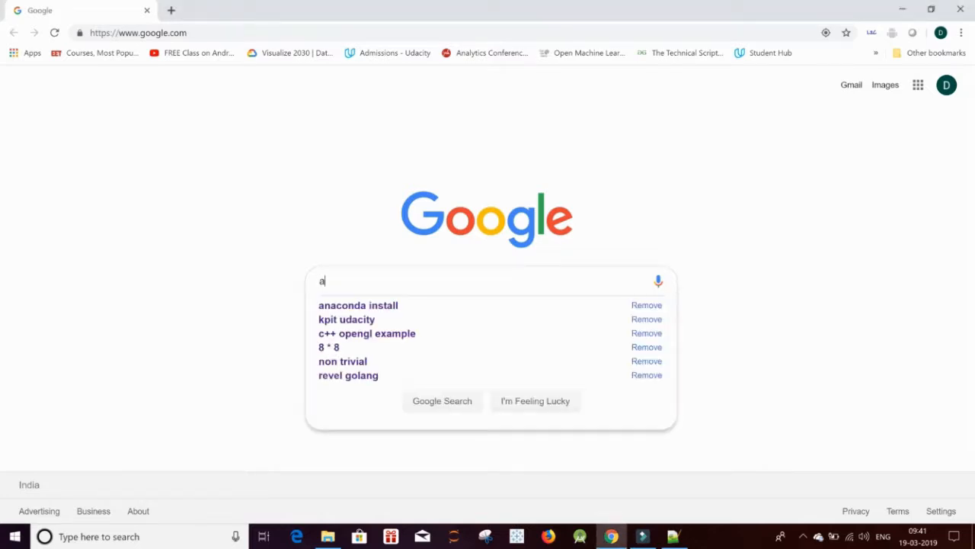
{"action": "type", "text": "nacond"}
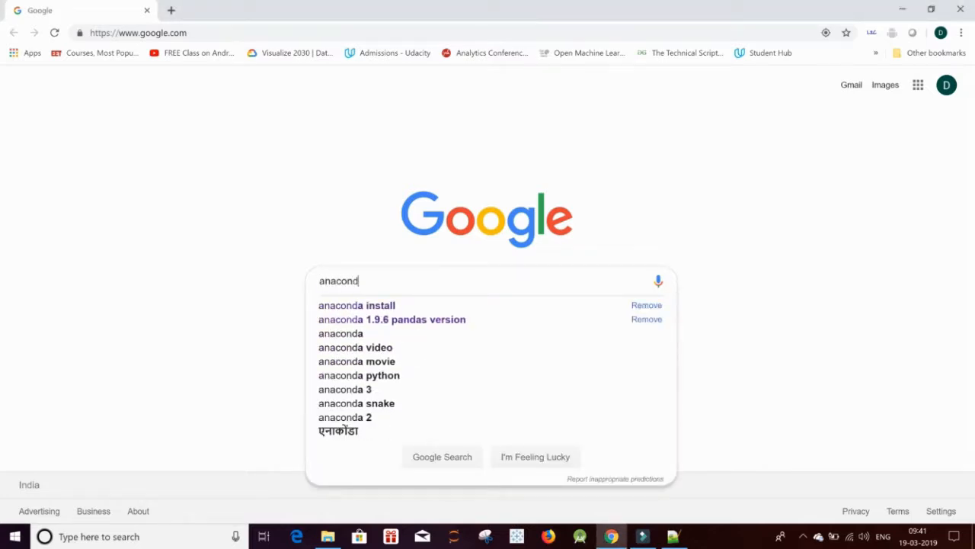
{"action": "type", "text": "a install"}
{"action": "key", "text": "Return"}
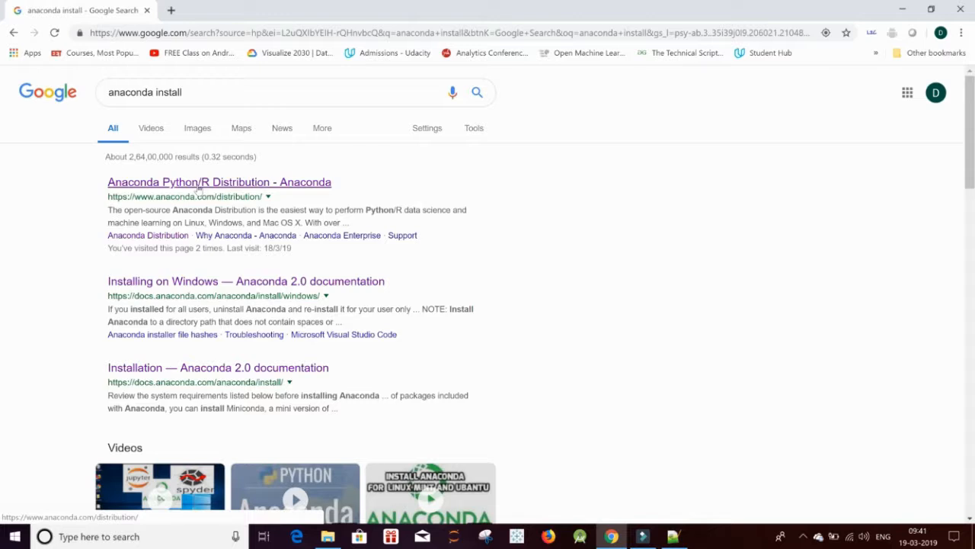
{"action": "left_click", "coordinate": [201, 185]}
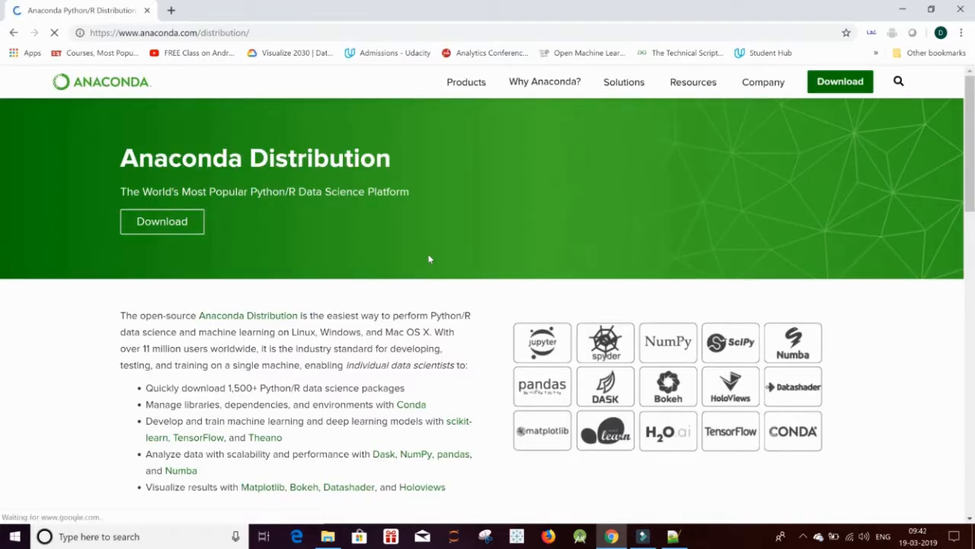
Review the Anaconda 2018.12 installers for Windows, macOS and Linux, and download the Python 3.7 version for Windows.
{"action": "scroll", "coordinate": [2, 195], "scroll_direction": "down", "scroll_amount": 3}
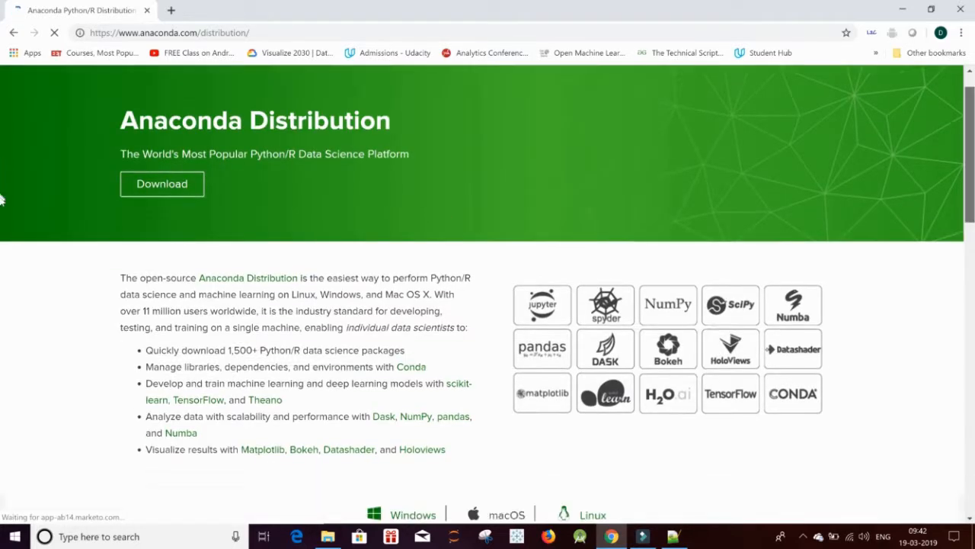
{"action": "scroll", "coordinate": [2, 252], "scroll_direction": "down", "scroll_amount": 4}
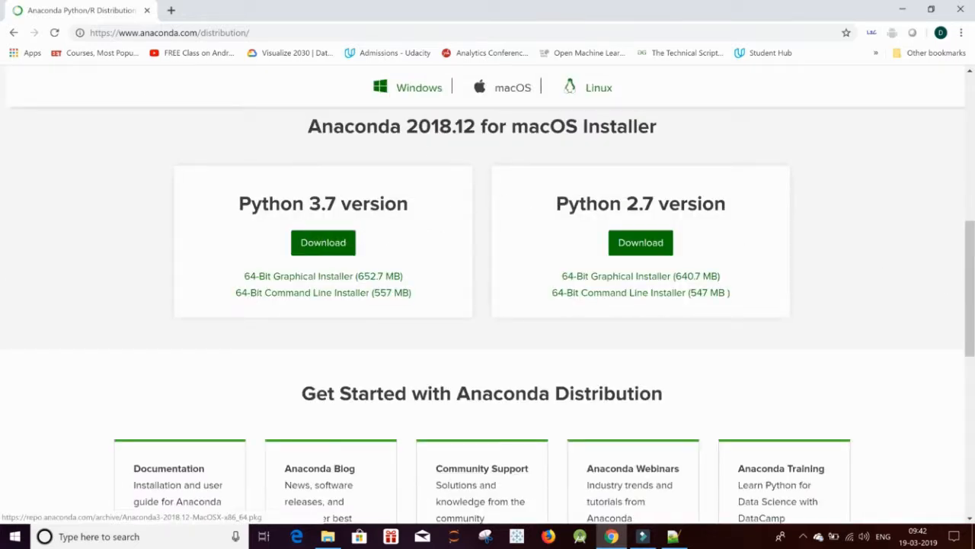
{"action": "left_click", "coordinate": [418, 88]}
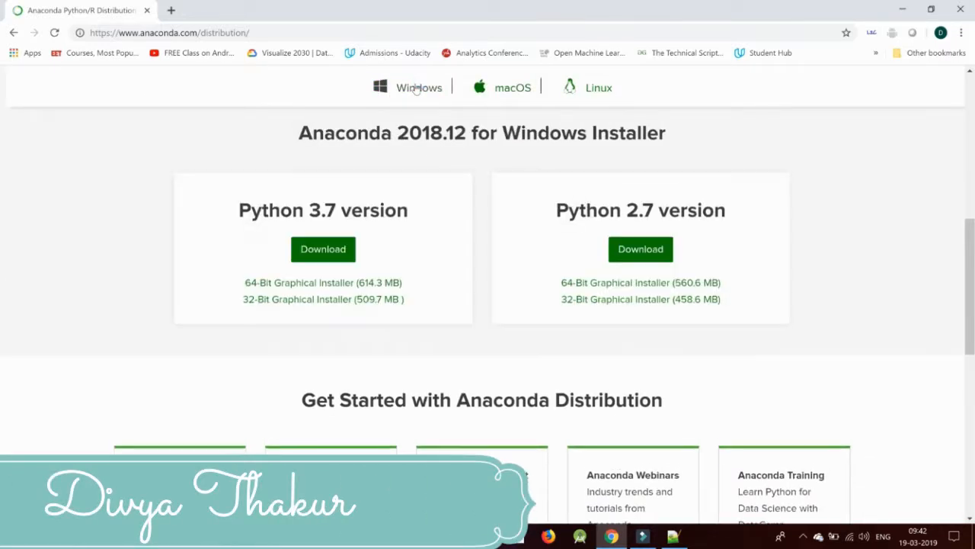
{"action": "left_click", "coordinate": [514, 92]}
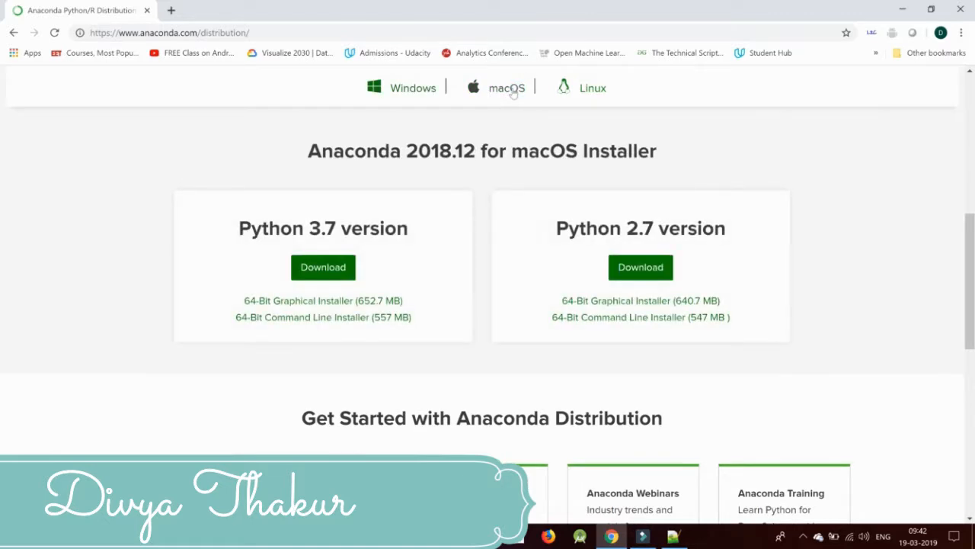
{"action": "left_click", "coordinate": [576, 89]}
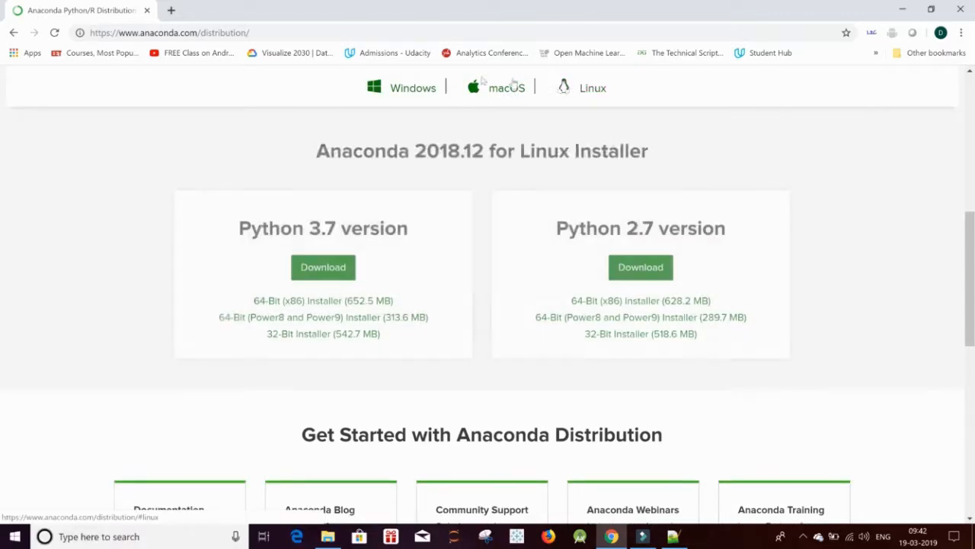
{"action": "left_click", "coordinate": [396, 88]}
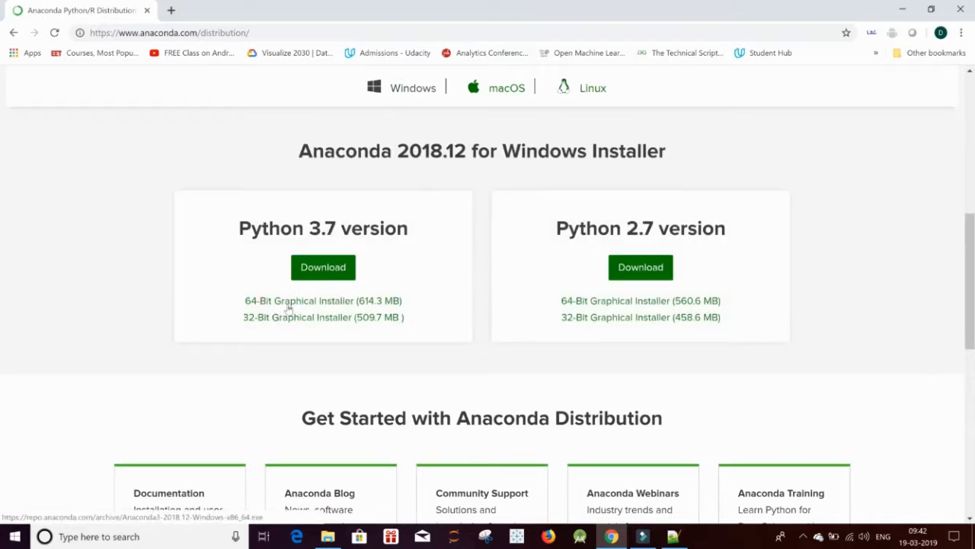
{"action": "left_click", "coordinate": [319, 268]}
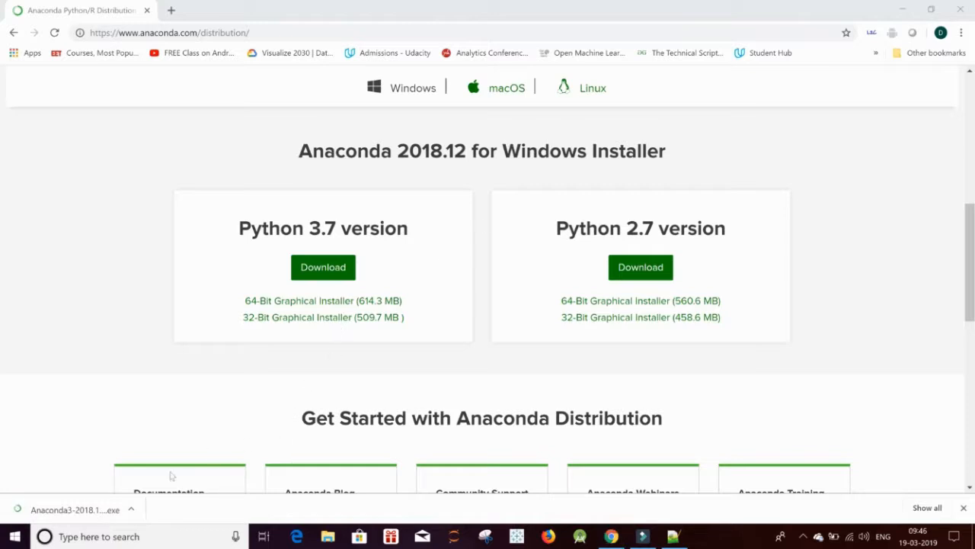
Show the downloaded Anaconda3 installer in its folder and launch Anaconda3-2018.12-Windows-x86_64.
{"action": "left_click", "coordinate": [131, 511]}
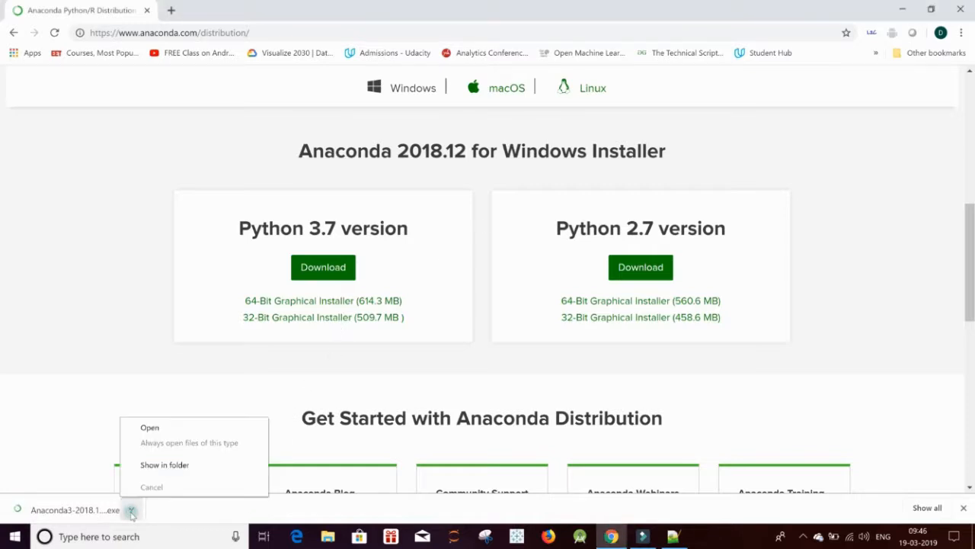
{"action": "left_click", "coordinate": [183, 465]}
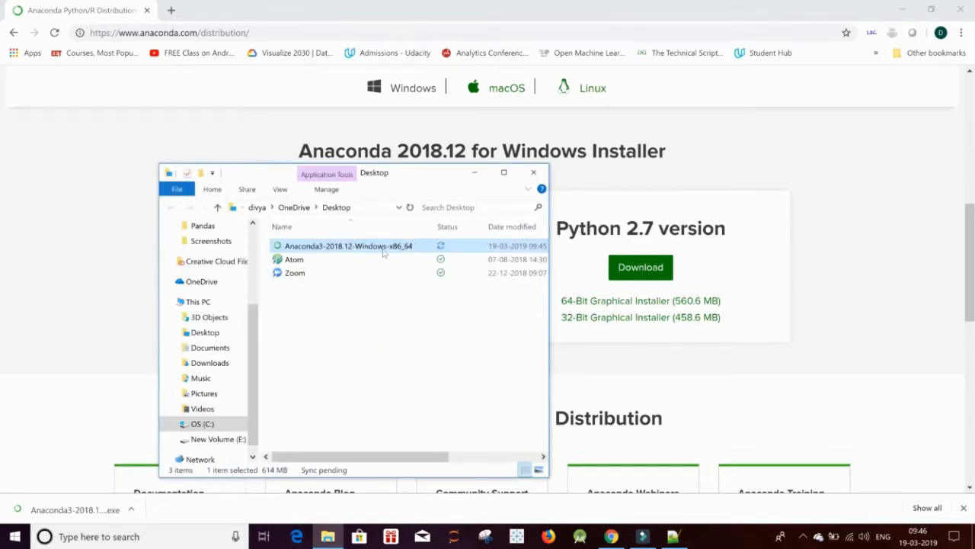
{"action": "double_click", "coordinate": [384, 249]}
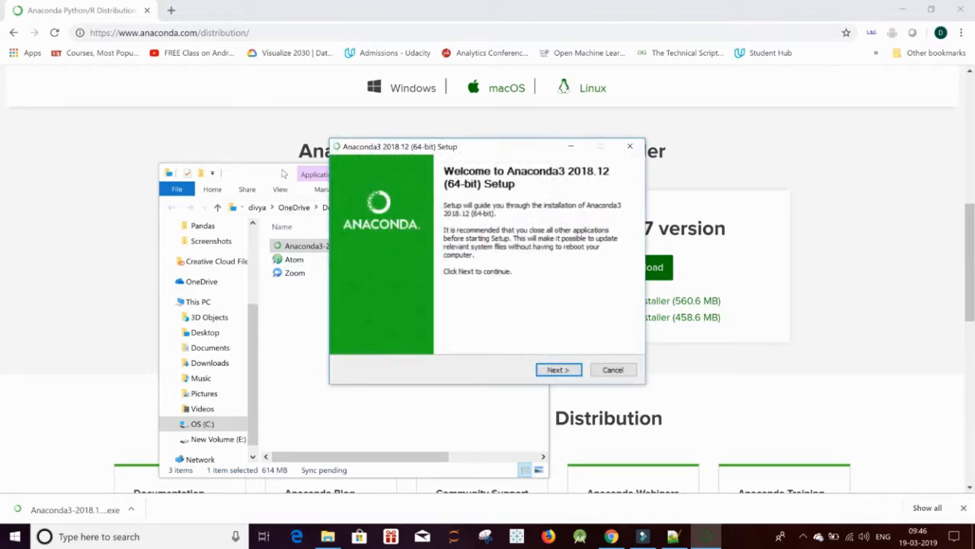
Accept the Anaconda license agreement and choose the "Just Me (recommended)" installation type.
{"action": "left_click", "coordinate": [559, 370]}
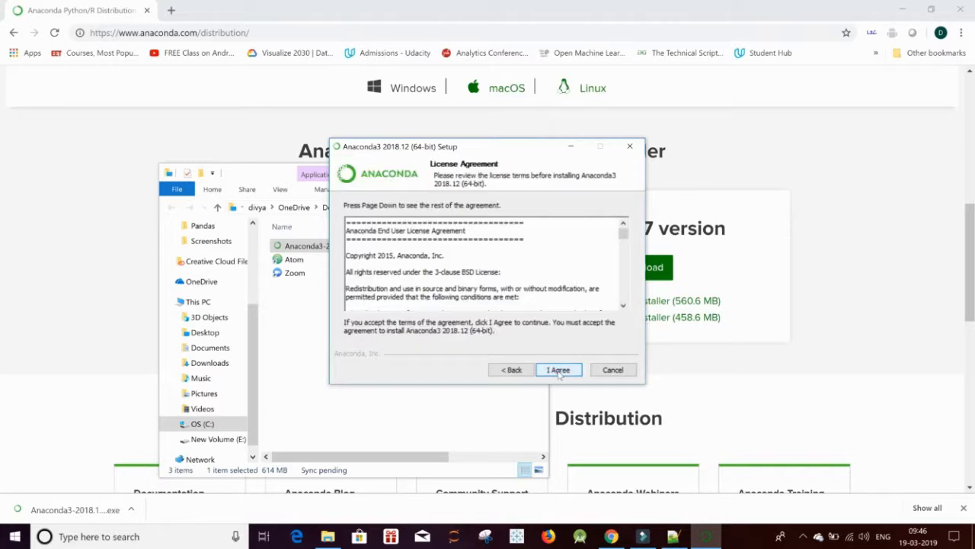
{"action": "left_click", "coordinate": [559, 370]}
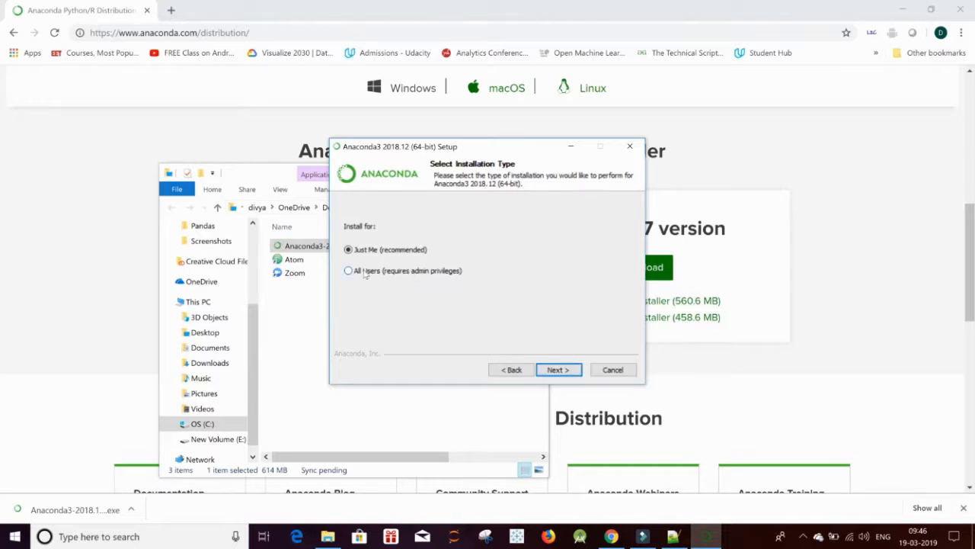
{"action": "left_click", "coordinate": [564, 371]}
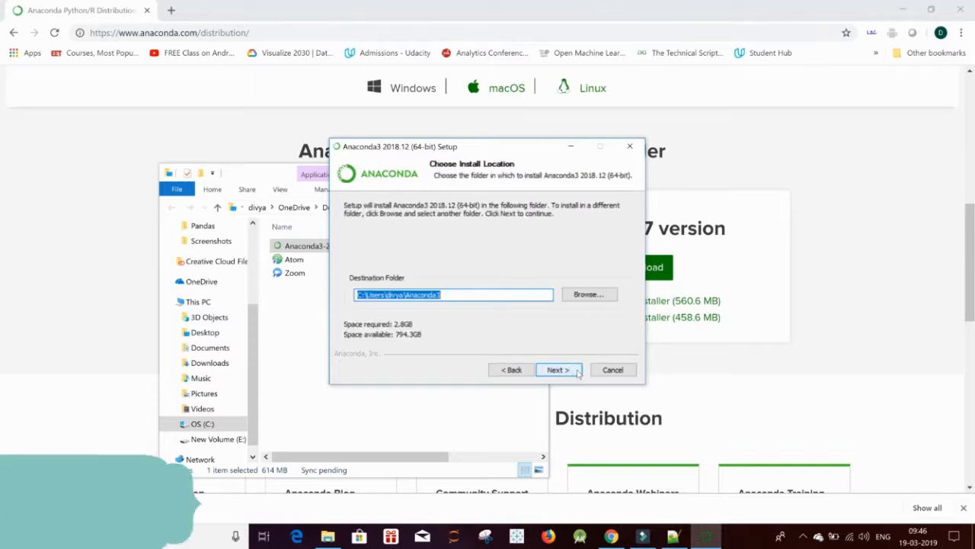
Start the installation in the default destination folder with both advanced options unchecked, and minimize the setup window.
{"action": "left_click", "coordinate": [509, 293]}
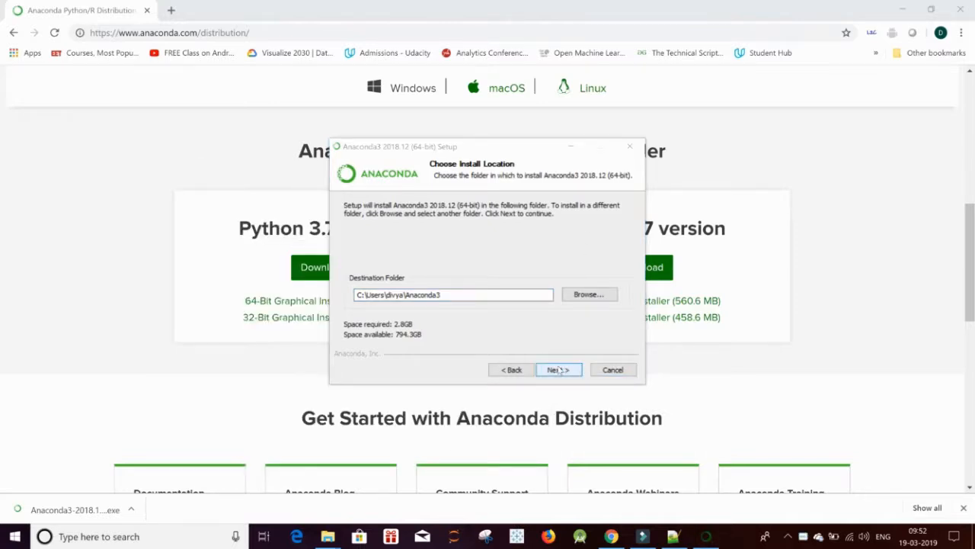
{"action": "left_click", "coordinate": [559, 370]}
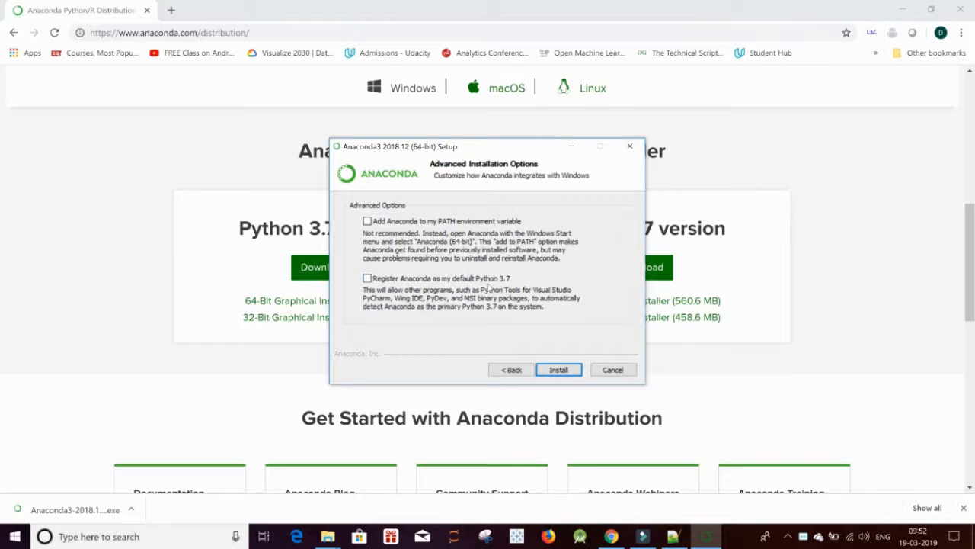
{"action": "left_click", "coordinate": [565, 371]}
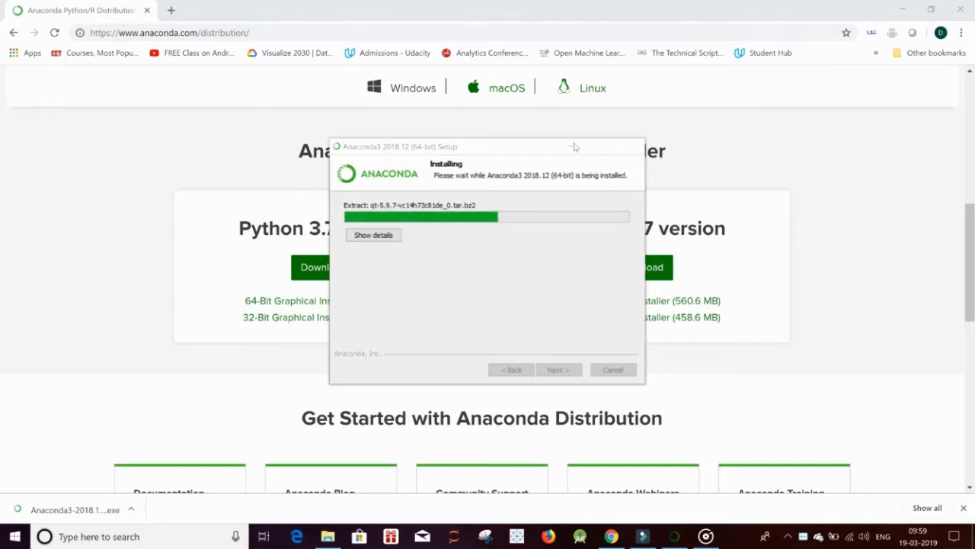
{"action": "left_click", "coordinate": [576, 146]}
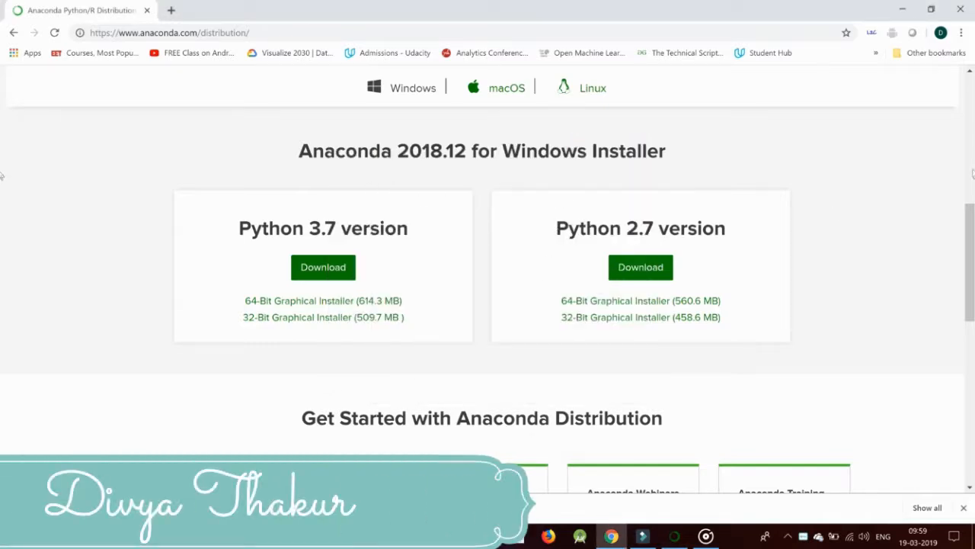
{"action": "scroll", "coordinate": [973, 170], "scroll_direction": "up", "scroll_amount": 6}
{"action": "scroll", "coordinate": [973, 171], "scroll_direction": "down", "scroll_amount": 4}
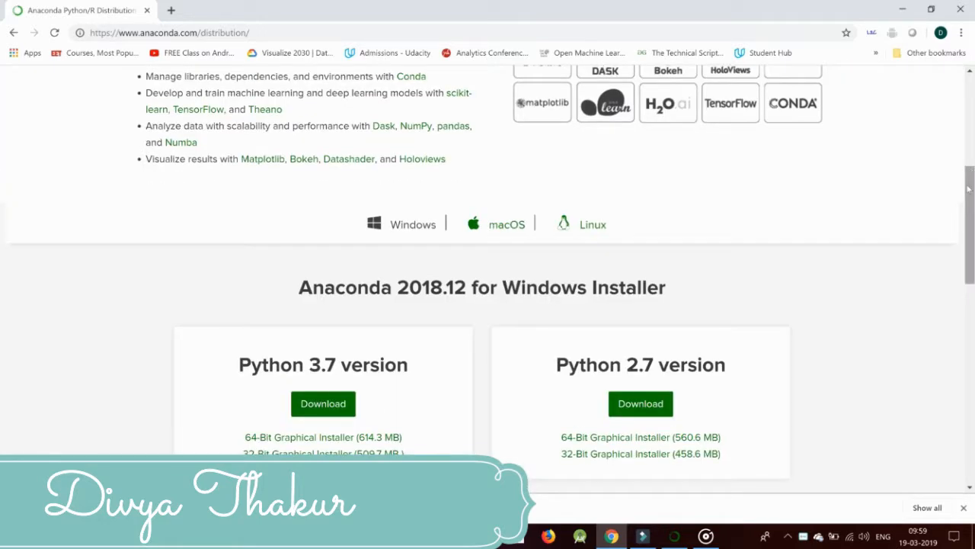
{"action": "scroll", "coordinate": [969, 189], "scroll_direction": "up", "scroll_amount": 3}
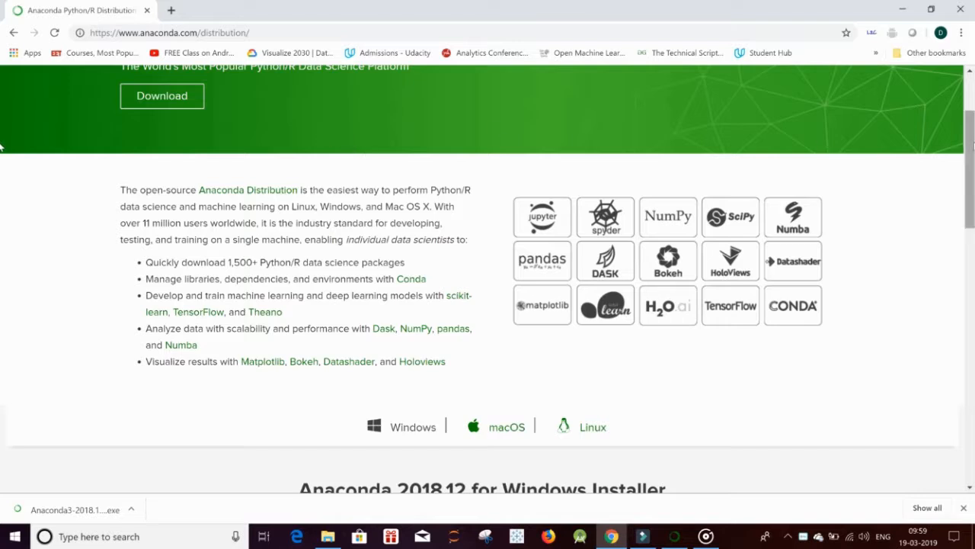
{"action": "scroll", "coordinate": [2, 145], "scroll_direction": "up", "scroll_amount": 1}
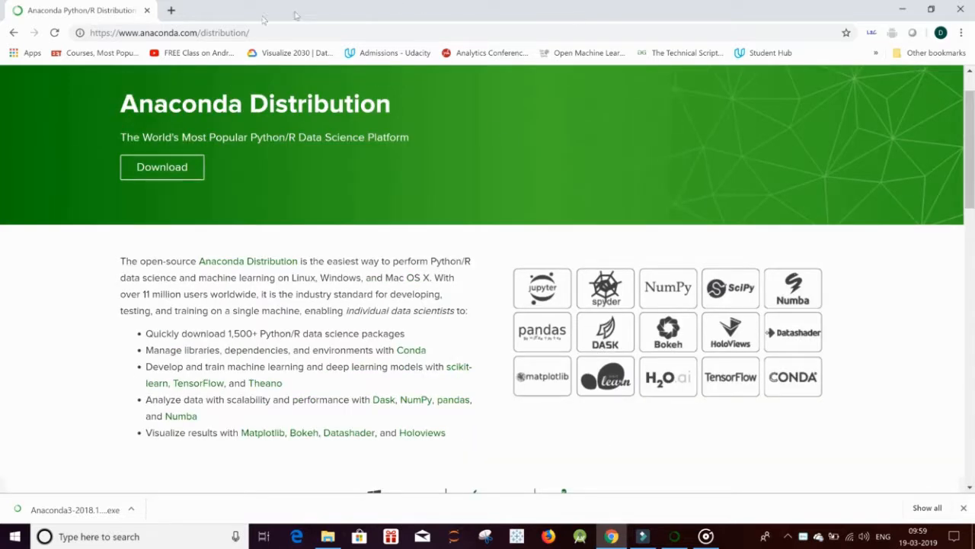
Open the Project Jupyter website, jupyter.org, in a new browser tab.
{"action": "left_click", "coordinate": [169, 10]}
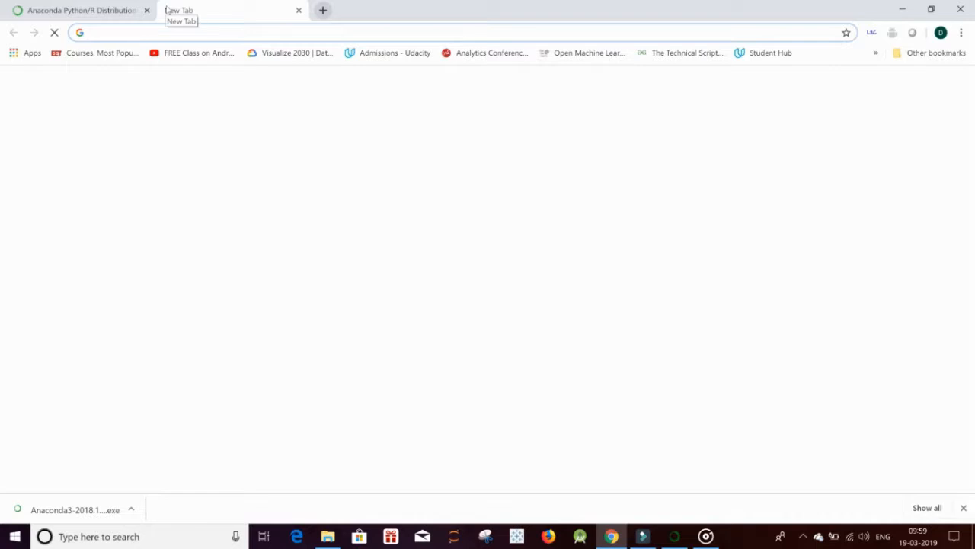
{"action": "type", "text": "jupyter.org/"}
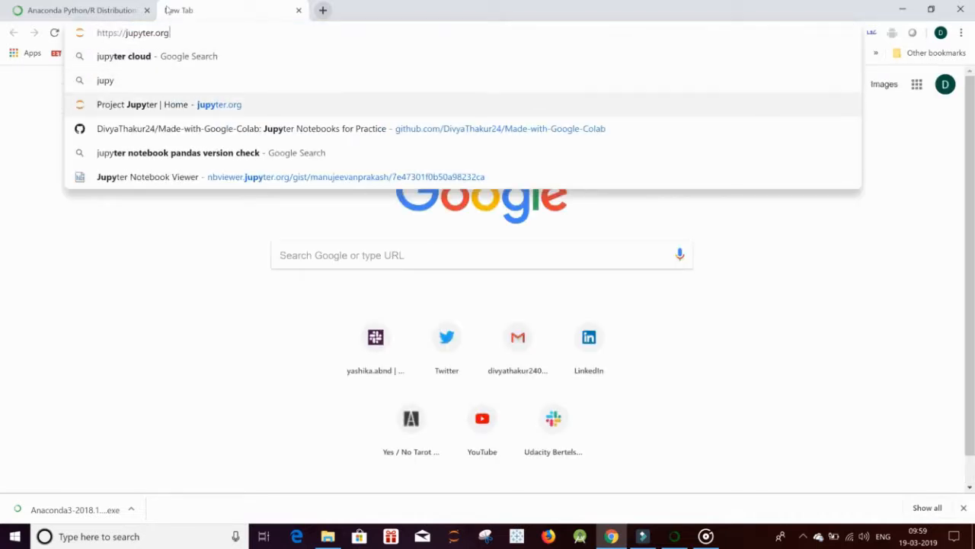
{"action": "left_click", "coordinate": [176, 105]}
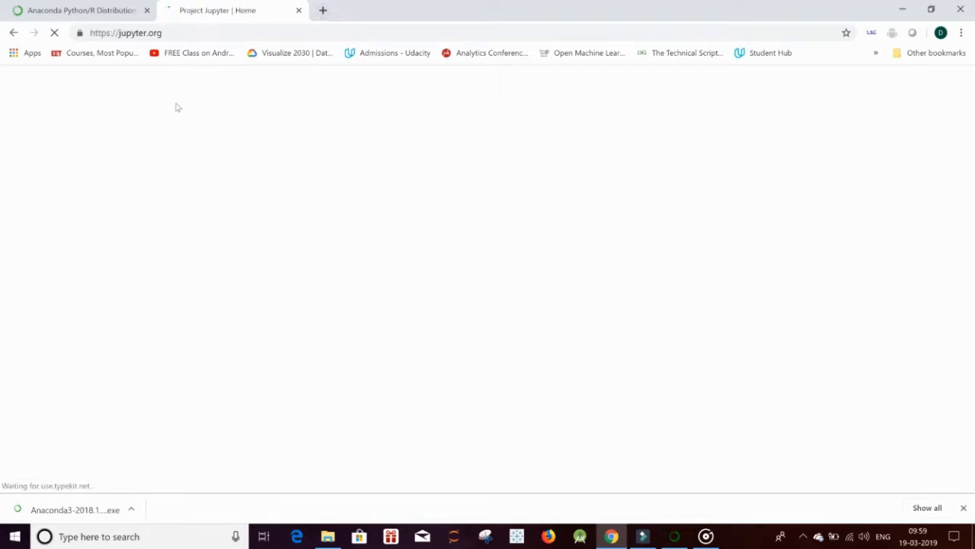
Return to the Anaconda Distribution page and review its included packages and the Windows installer section.
{"action": "left_click", "coordinate": [107, 12]}
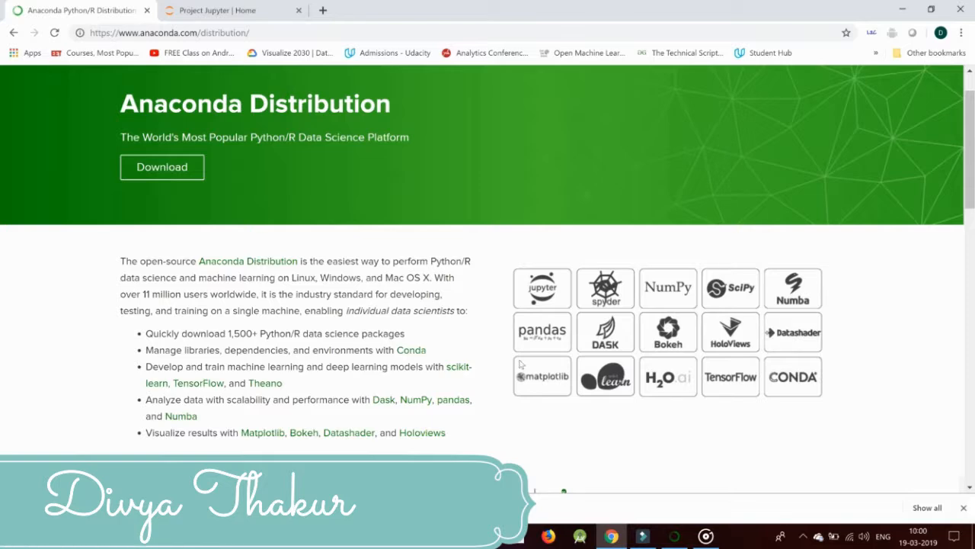
{"action": "scroll", "coordinate": [520, 357], "scroll_direction": "down", "scroll_amount": 2}
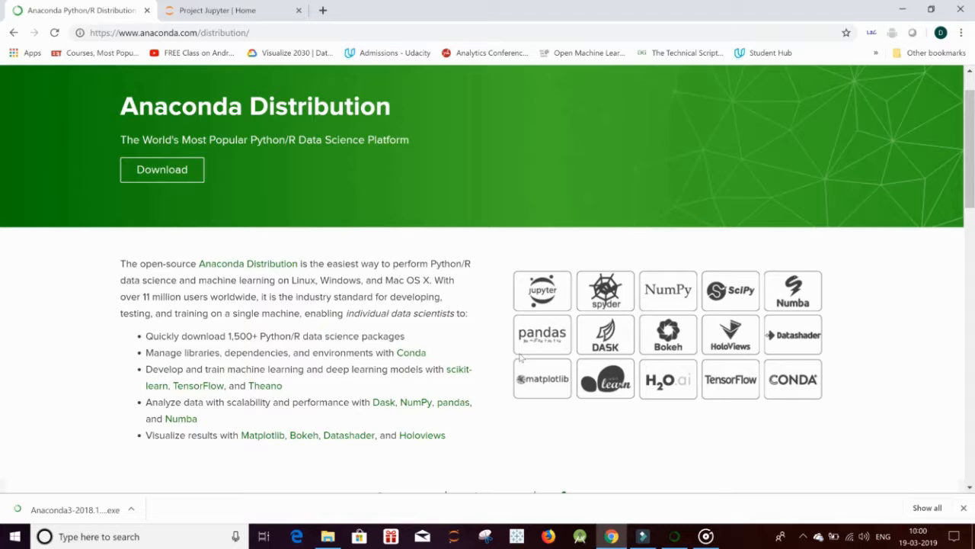
{"action": "scroll", "coordinate": [521, 358], "scroll_direction": "down", "scroll_amount": 4}
{"action": "scroll", "coordinate": [520, 358], "scroll_direction": "down", "scroll_amount": 3}
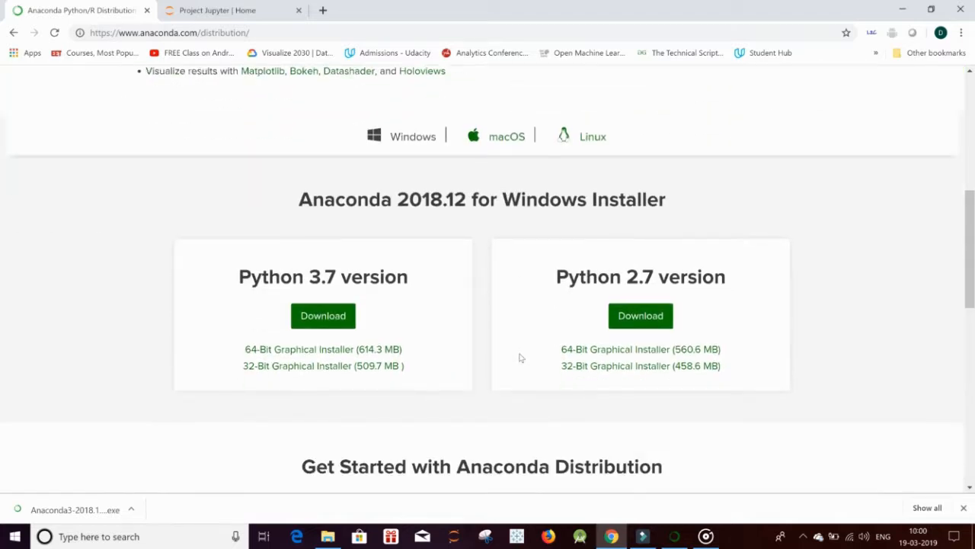
{"action": "scroll", "coordinate": [520, 357], "scroll_direction": "down", "scroll_amount": 1}
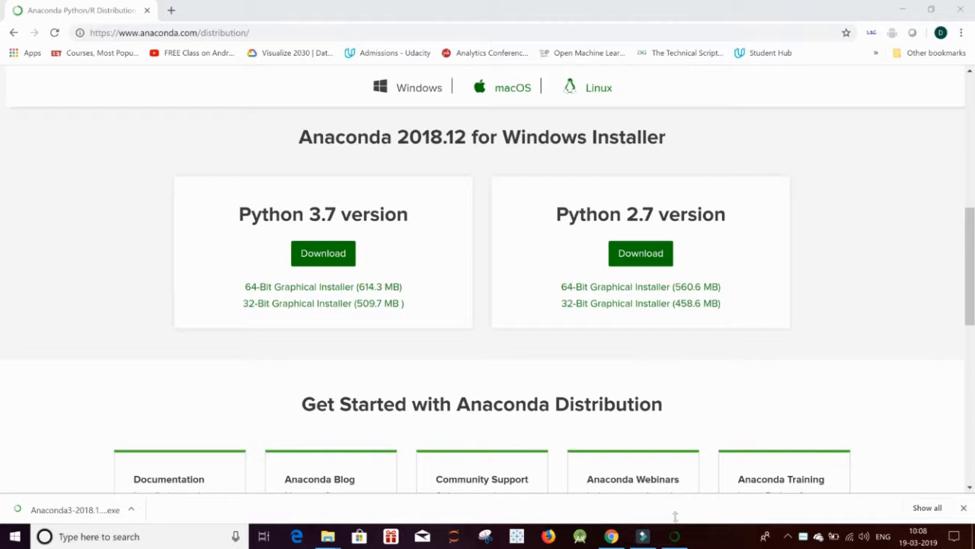
Return to the Anaconda setup window, proceed past the installation progress page, and skip installing Microsoft Visual Studio Code.
{"action": "left_click", "coordinate": [675, 537]}
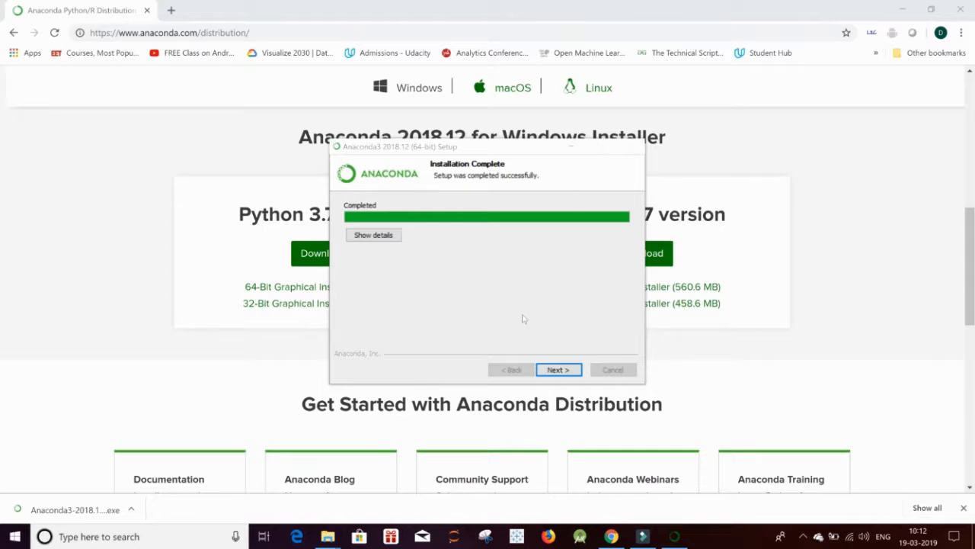
{"action": "left_click", "coordinate": [557, 371]}
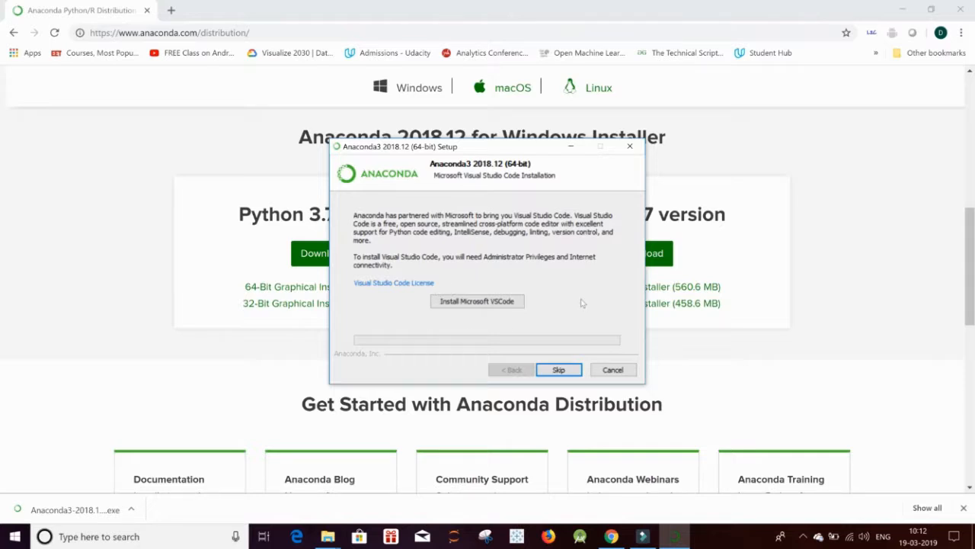
{"action": "left_click", "coordinate": [559, 370]}
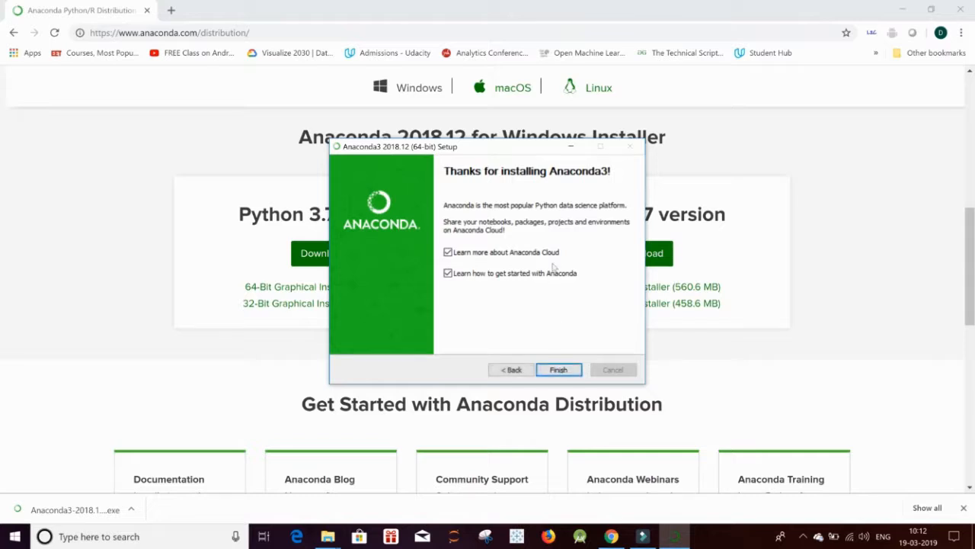
Uncheck "Learn how to get started with Anaconda" and "Learn more about Anaconda Cloud" on the final setup page.
{"action": "left_click", "coordinate": [498, 277]}
{"action": "left_click", "coordinate": [502, 253]}
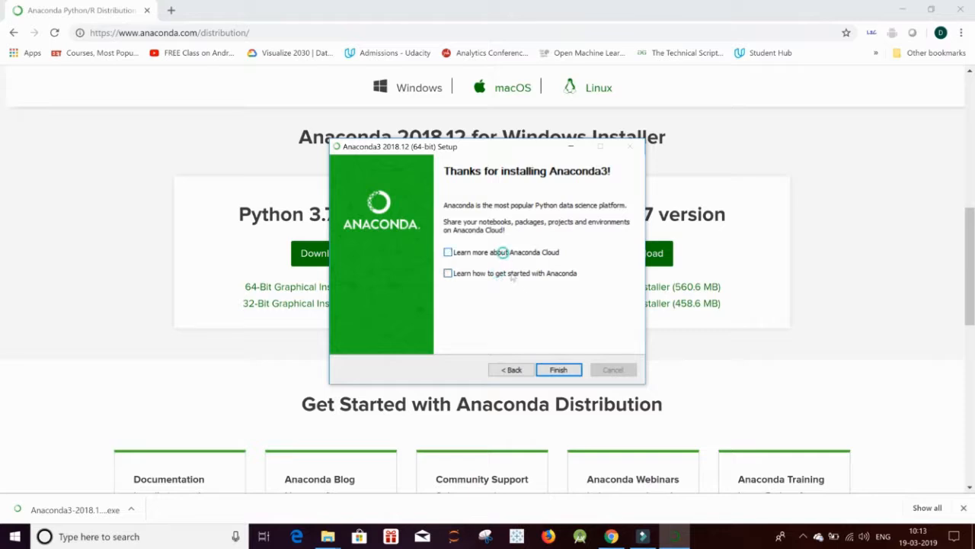
Finish the Anaconda3 setup, and start Anaconda Navigator by running anaconda-navigator in Anaconda Prompt.
{"action": "left_click", "coordinate": [560, 371]}
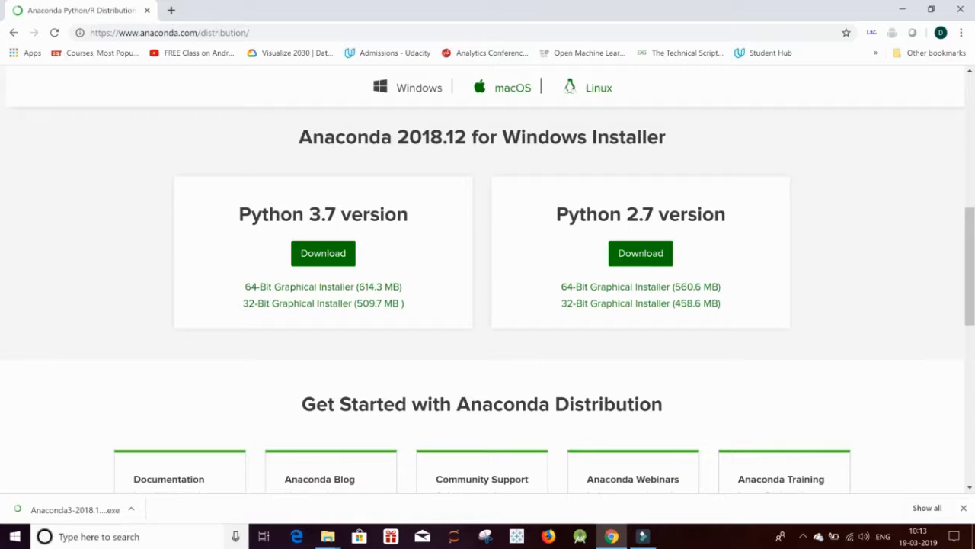
{"action": "left_click", "coordinate": [15, 537]}
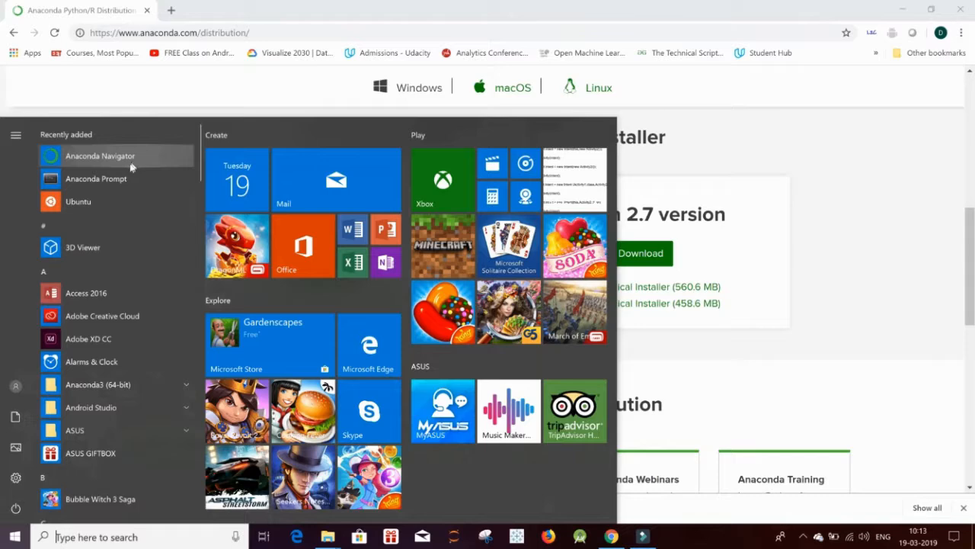
{"action": "left_click", "coordinate": [125, 180]}
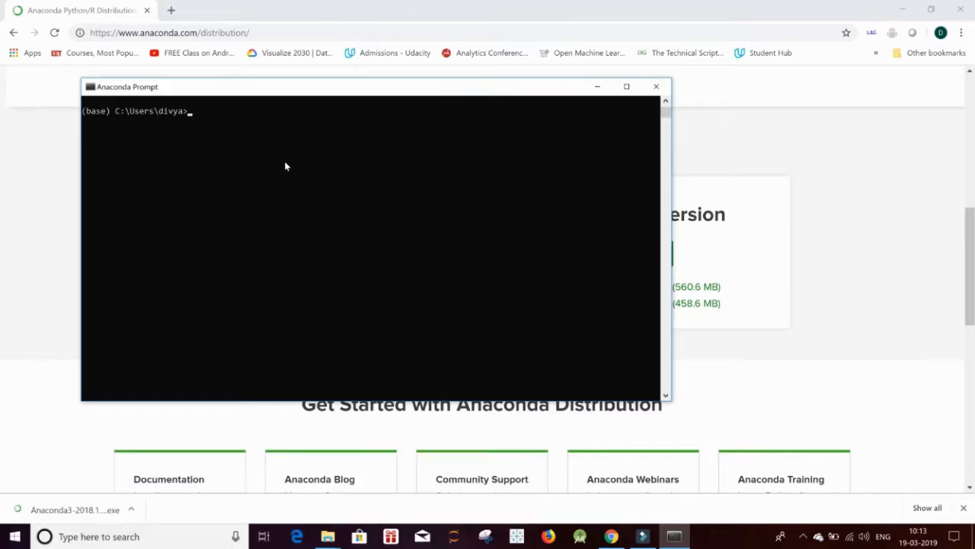
{"action": "type", "text": "anaconda-navigator"}
{"action": "key", "text": "Return"}
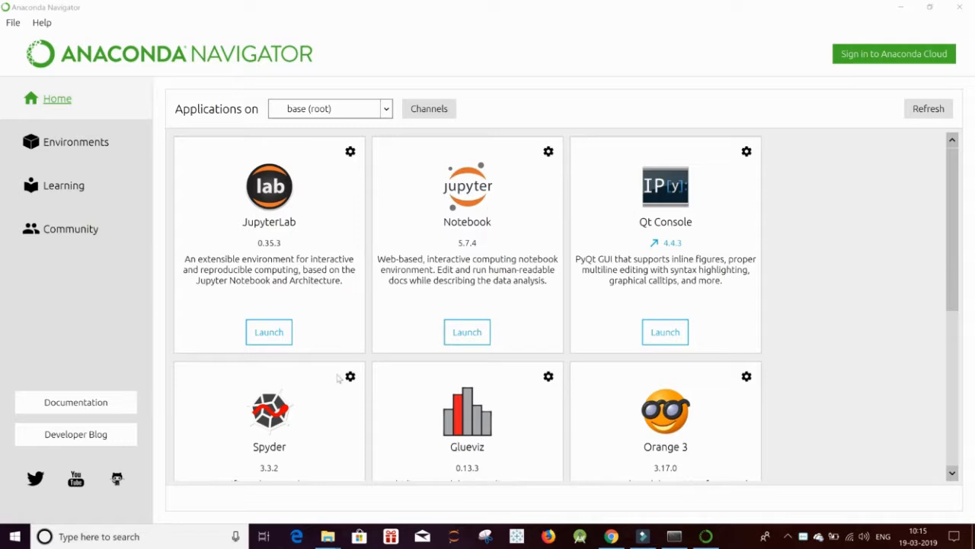
Look through the applications offered in Anaconda Navigator for base (root) and launch Jupyter Notebook.
{"action": "scroll", "coordinate": [307, 426], "scroll_direction": "down", "scroll_amount": 5}
{"action": "scroll", "coordinate": [307, 427], "scroll_direction": "up", "scroll_amount": 5}
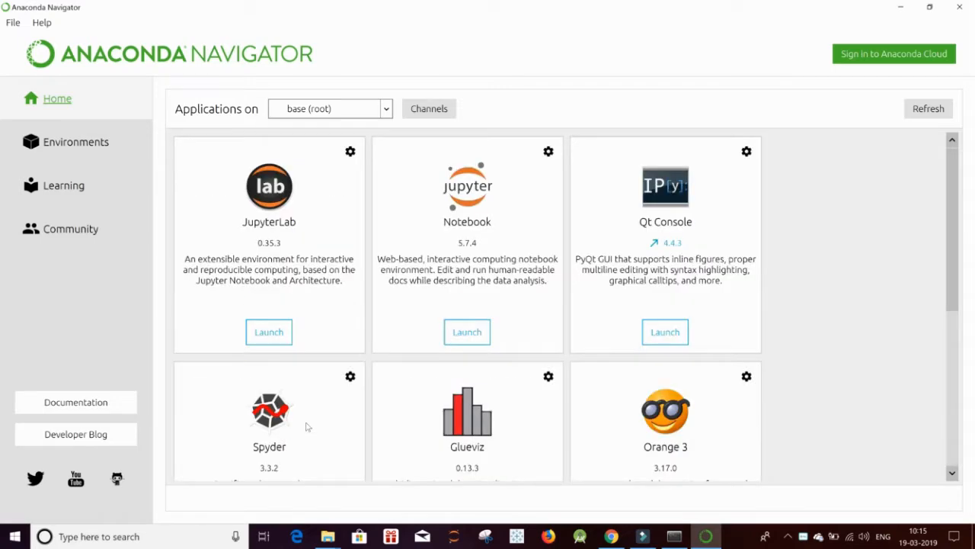
{"action": "scroll", "coordinate": [307, 426], "scroll_direction": "down", "scroll_amount": 5}
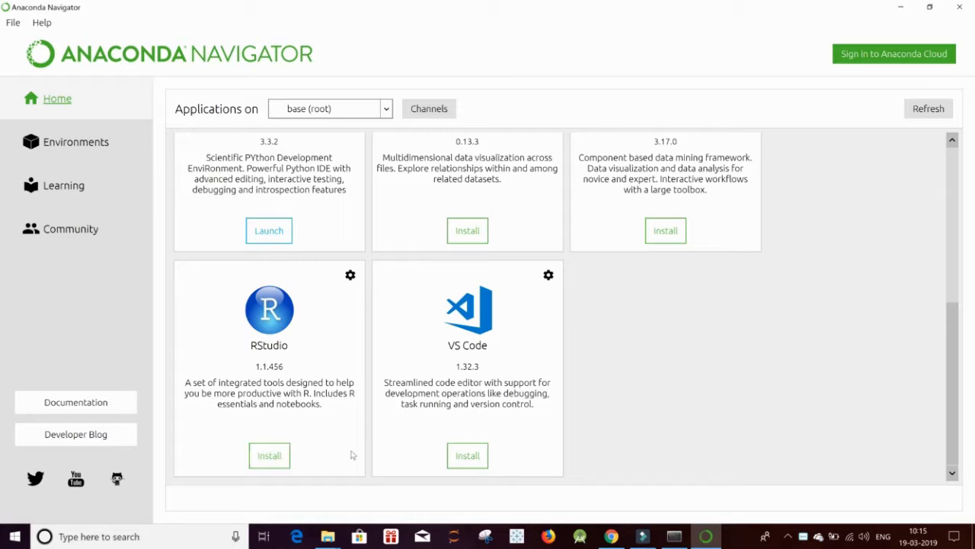
{"action": "scroll", "coordinate": [495, 387], "scroll_direction": "up", "scroll_amount": 5}
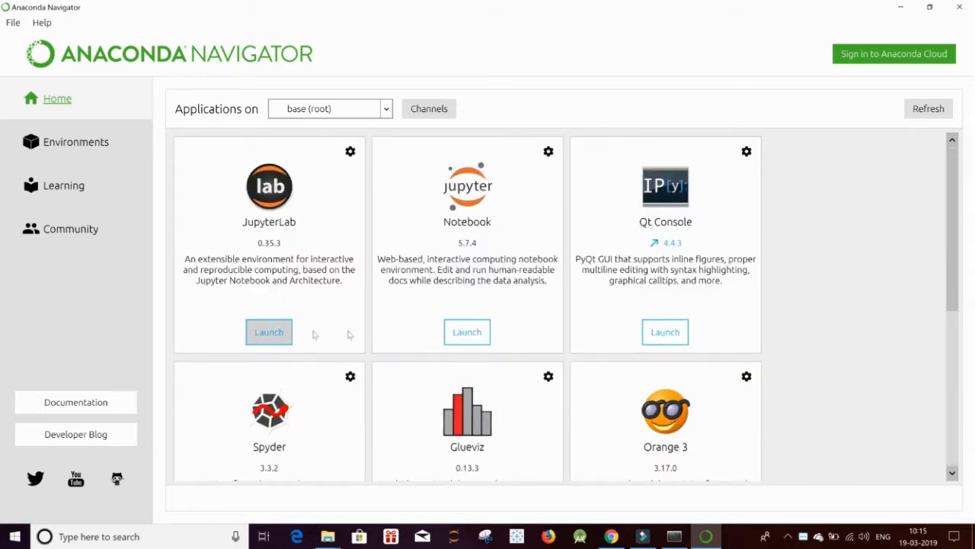
{"action": "left_click", "coordinate": [457, 331]}
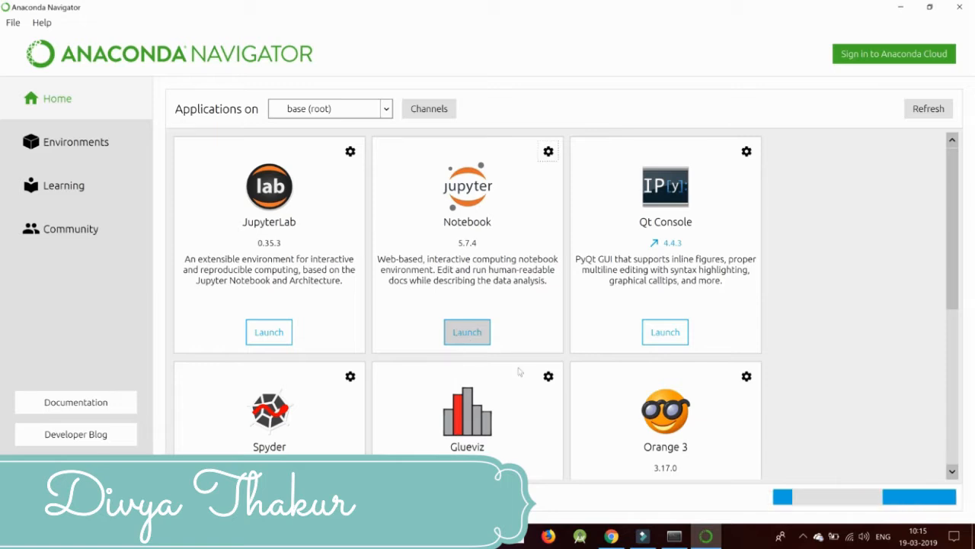
{"action": "right_click", "coordinate": [710, 535]}
{"action": "left_click", "coordinate": [674, 494]}
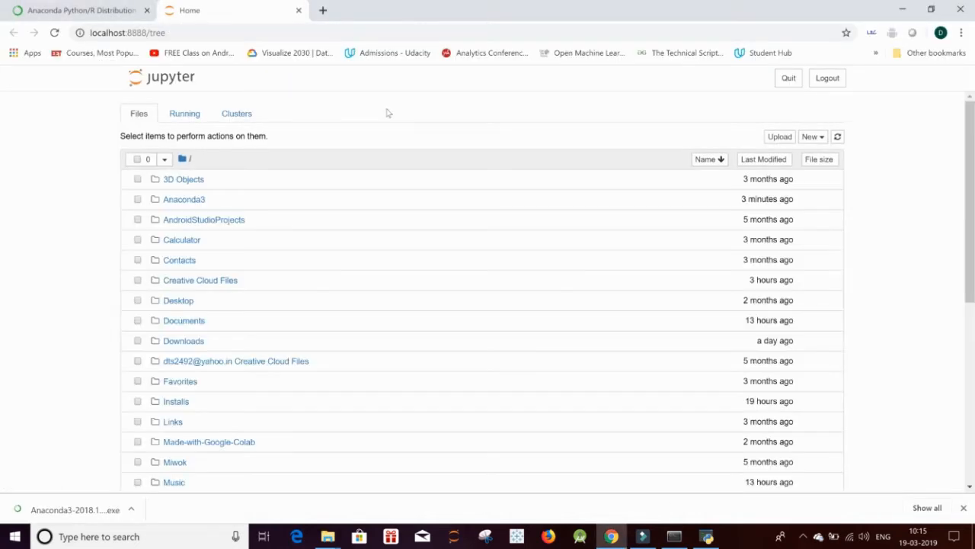
Examine the folder list on the Jupyter Notebook home page in the browser.
{"action": "scroll", "coordinate": [350, 305], "scroll_direction": "down", "scroll_amount": 5}
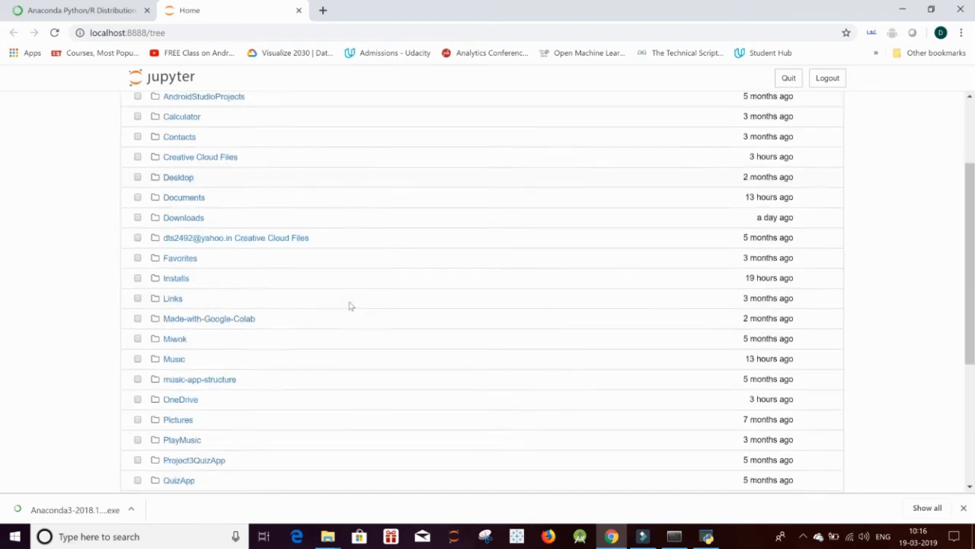
{"action": "scroll", "coordinate": [350, 306], "scroll_direction": "up", "scroll_amount": 5}
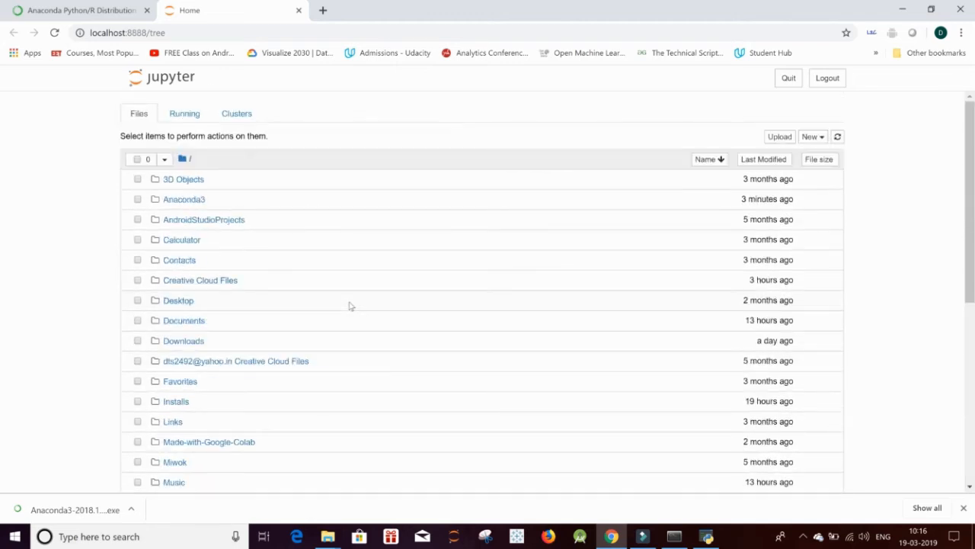